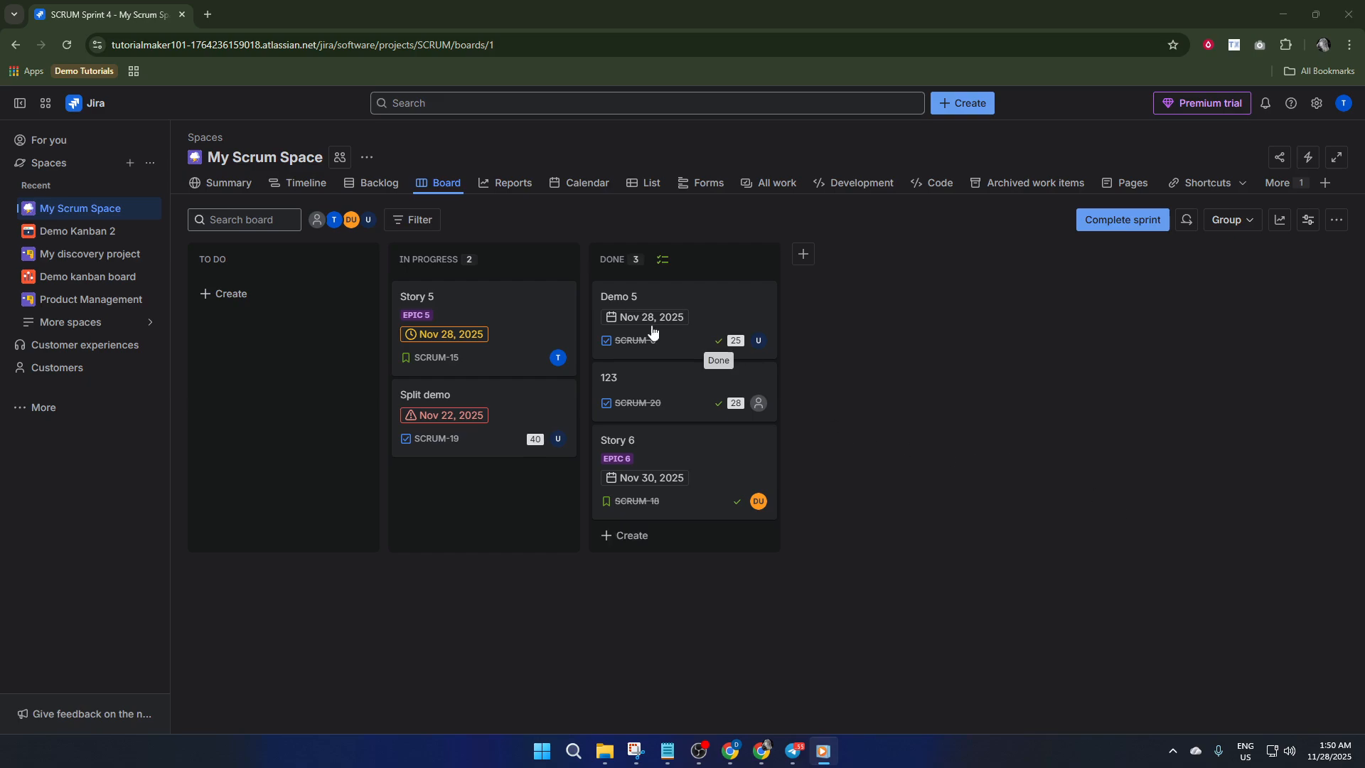
Open the Demo 5 work item and start a comment that mentions usertest1.
left_click(689, 330)
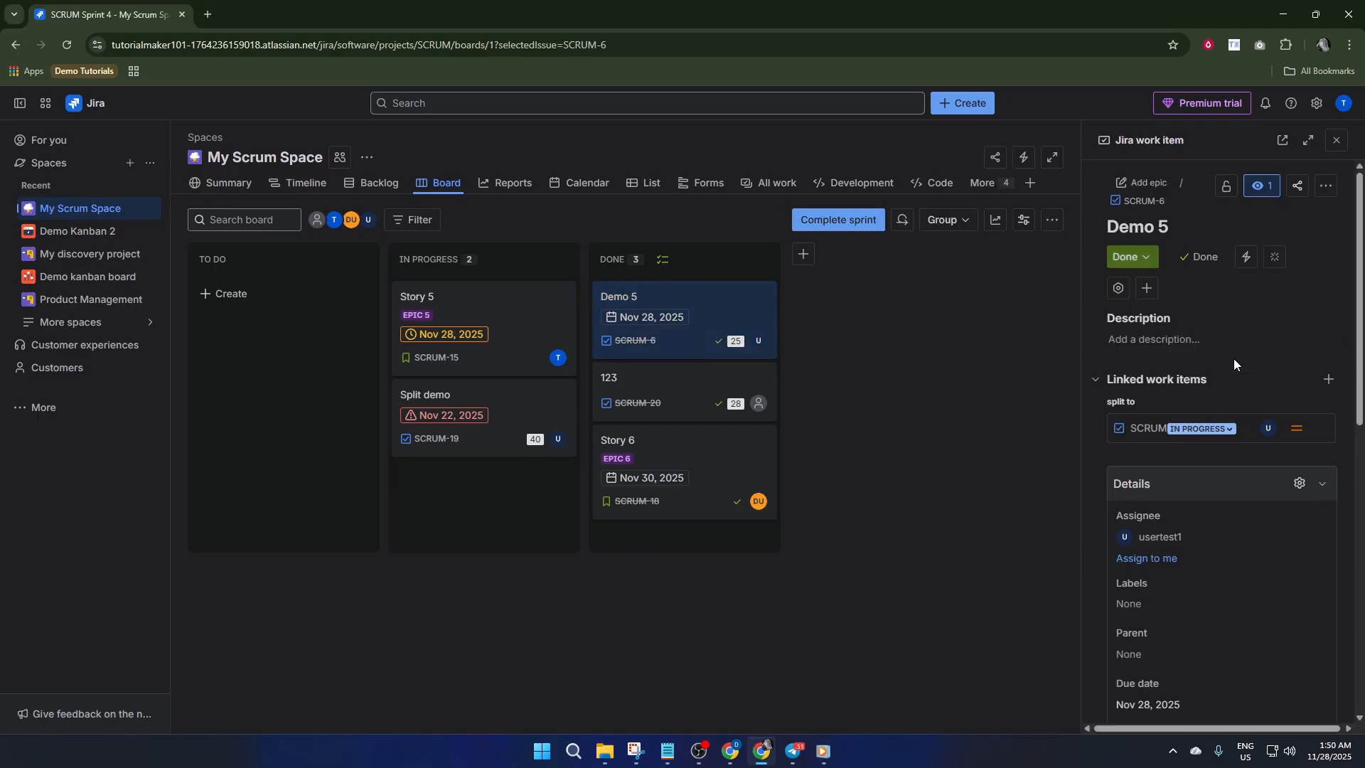
scroll(1198, 497, "down", 10)
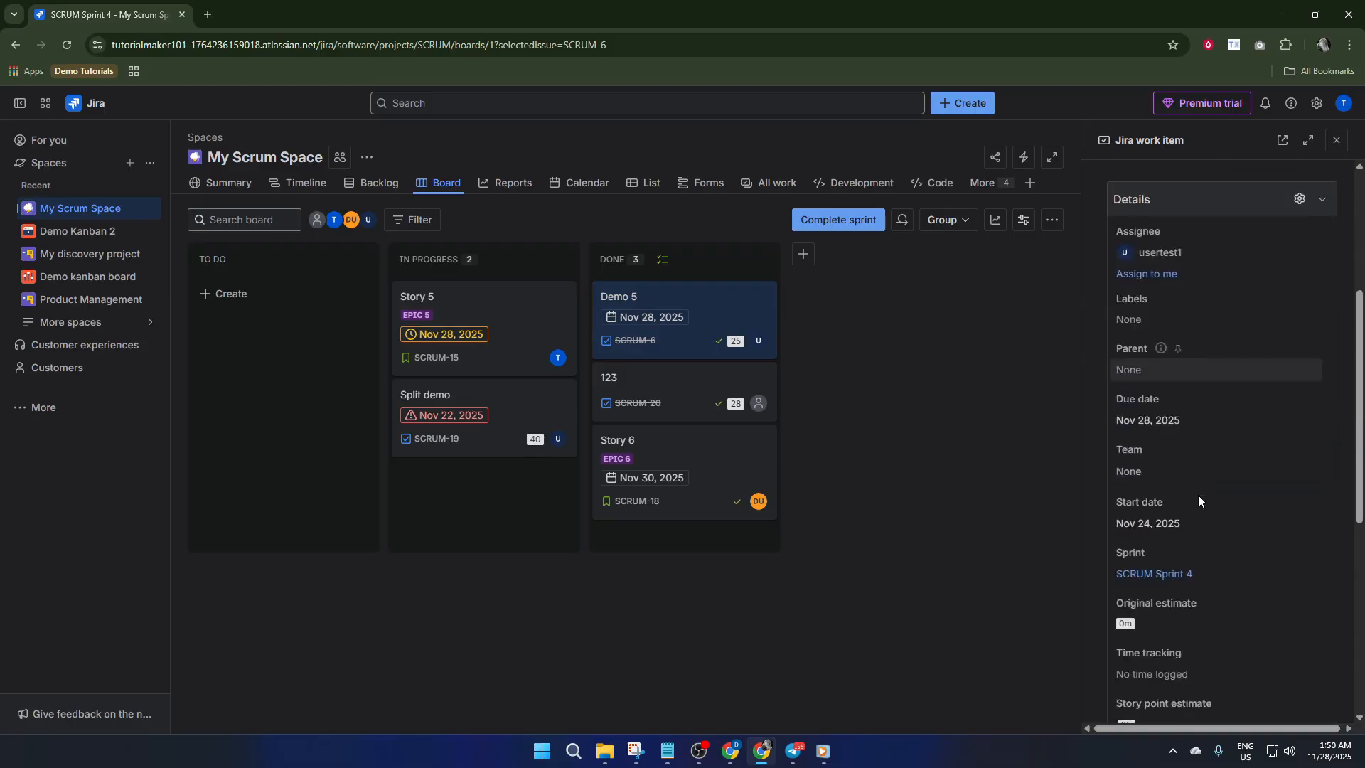
scroll(1200, 507, "down", 1)
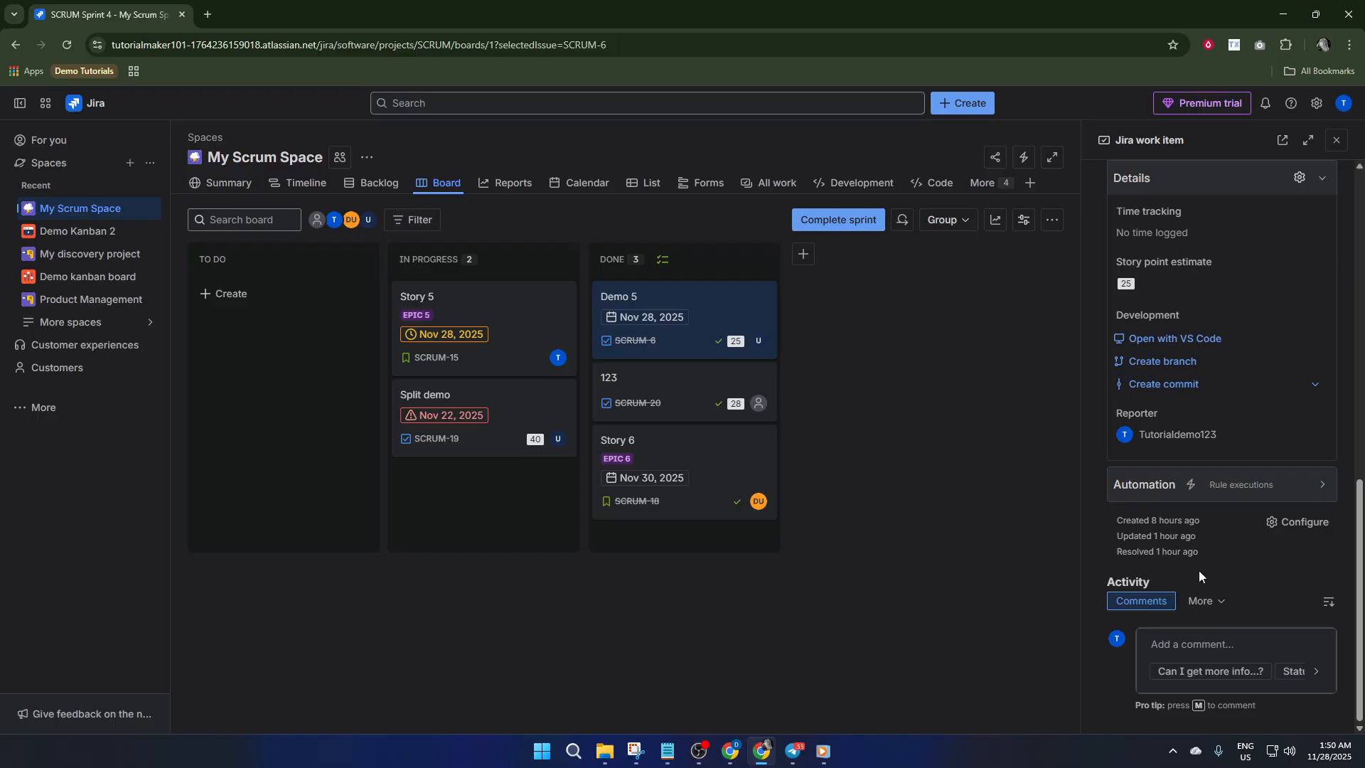
left_click(1209, 641)
type("@")
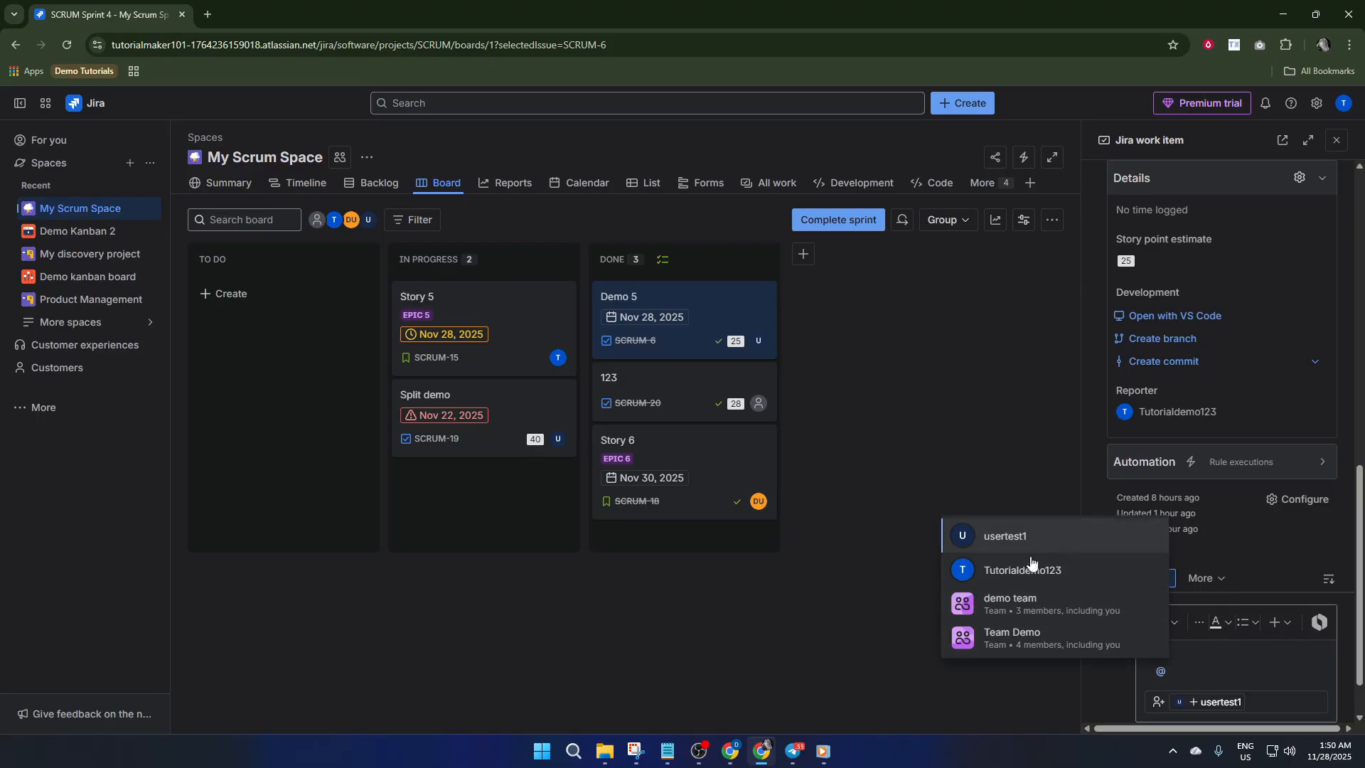
left_click(1096, 537)
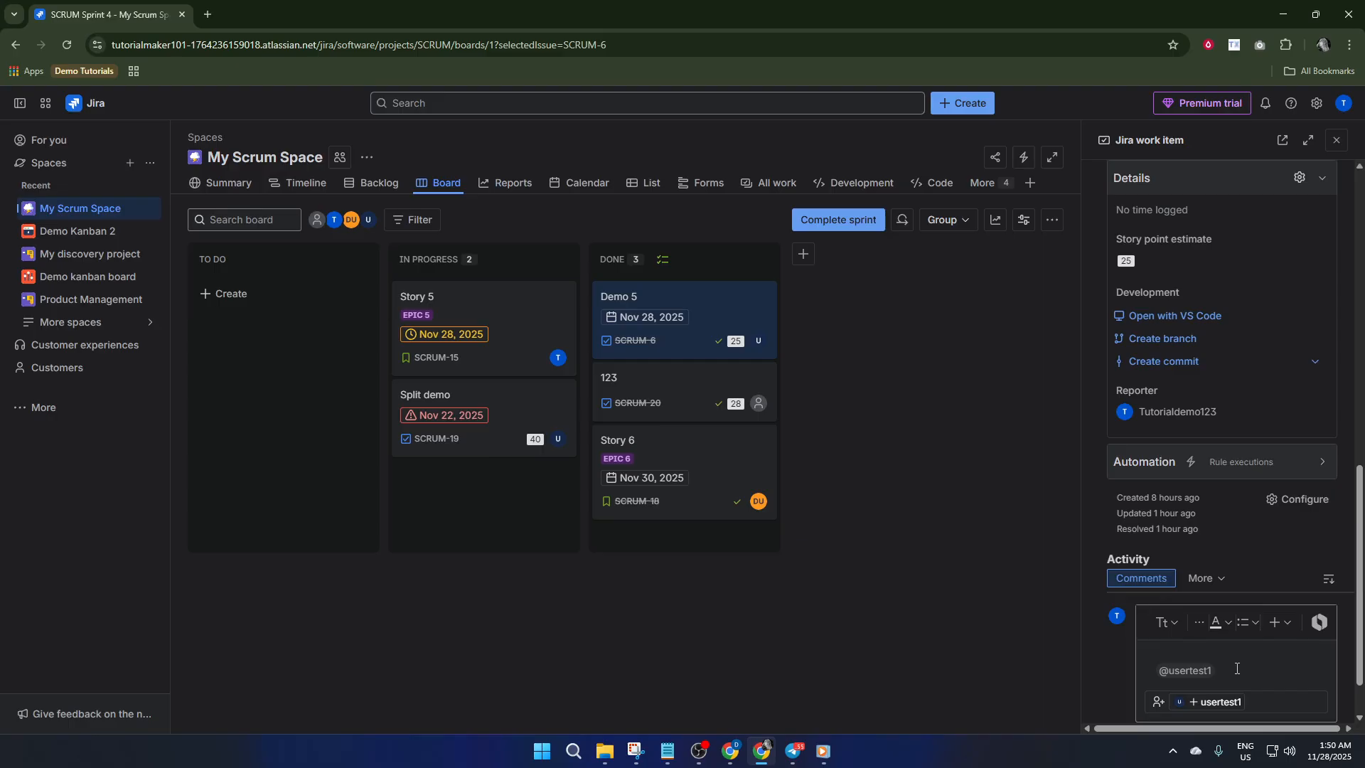
Write "hey, completed the task." behind the usertest1 mention, with a line break after "hey,".
type("hey completed the task.")
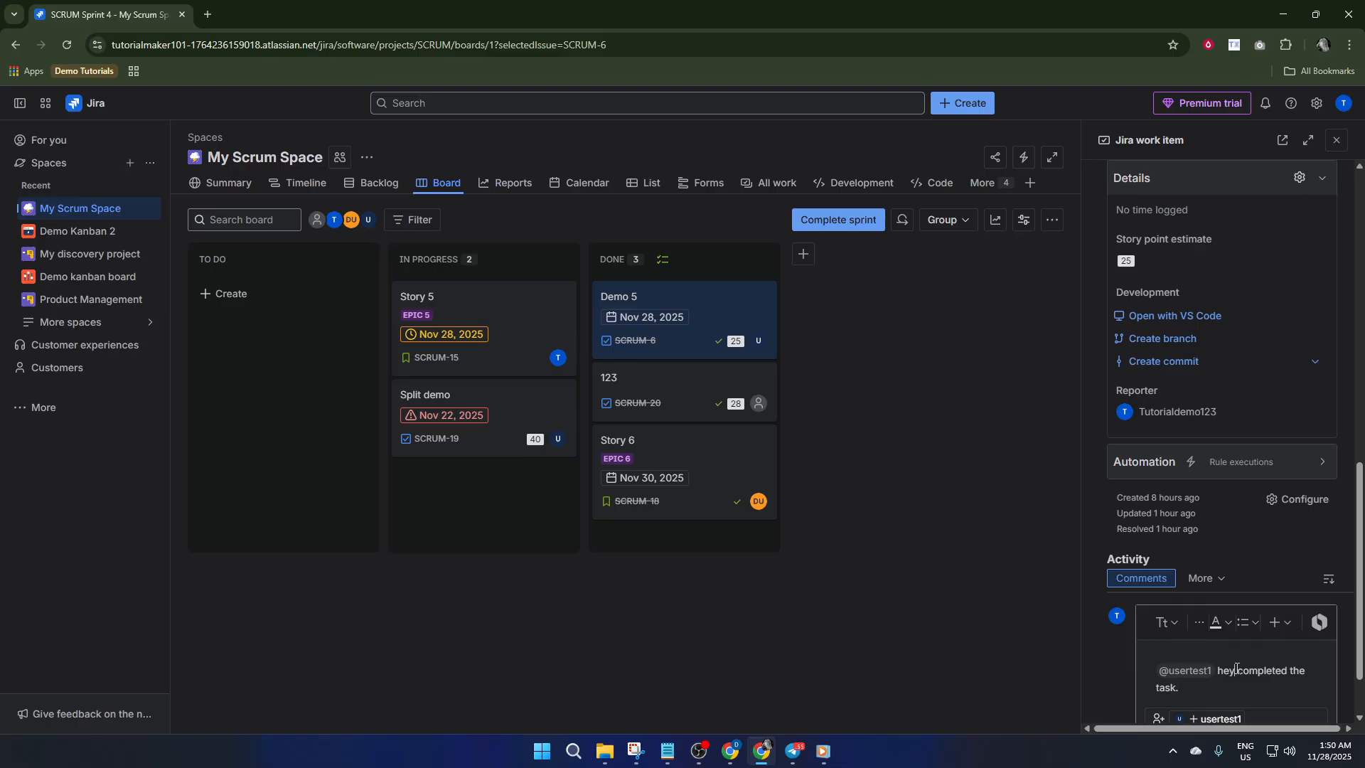
left_click(1237, 668)
key("Return")
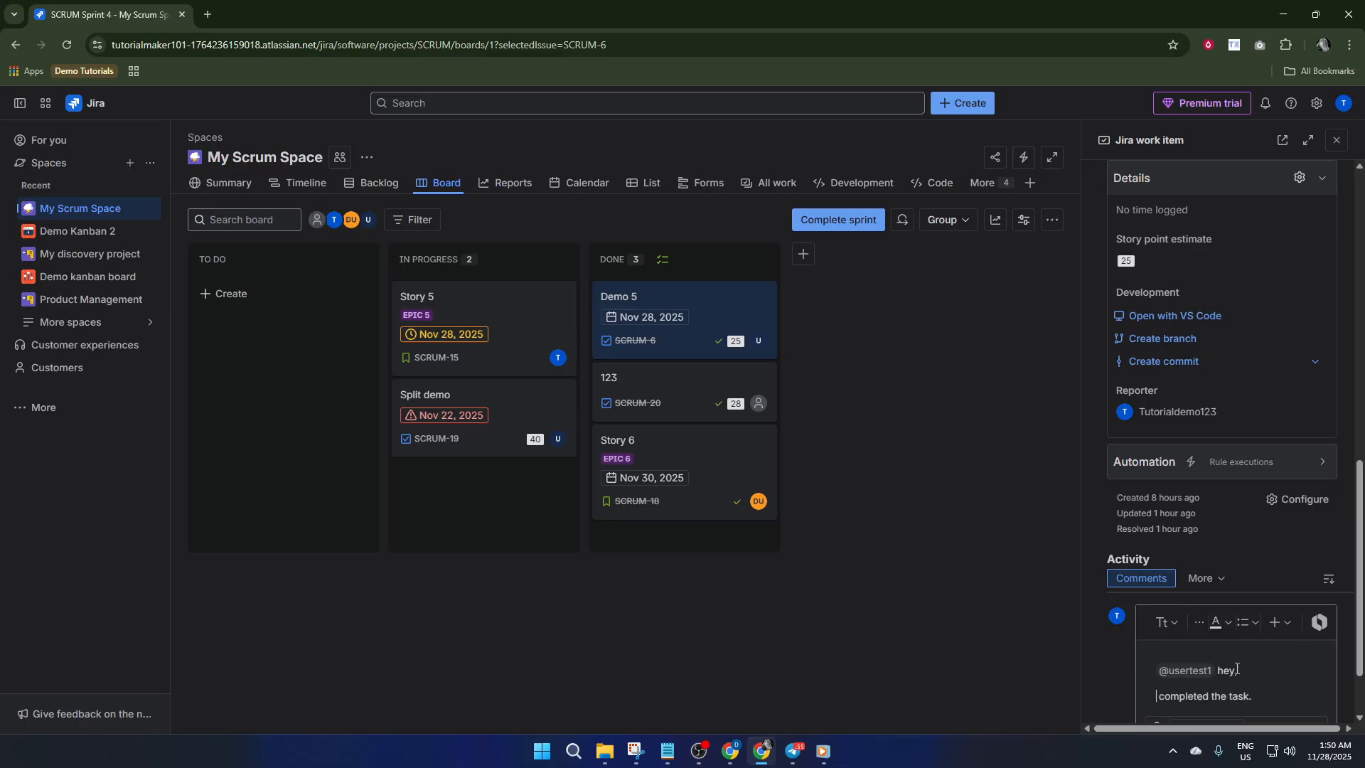
Add a new line below "completed the task." in the comment and mention the demo team there.
scroll(1280, 647, "down", 1)
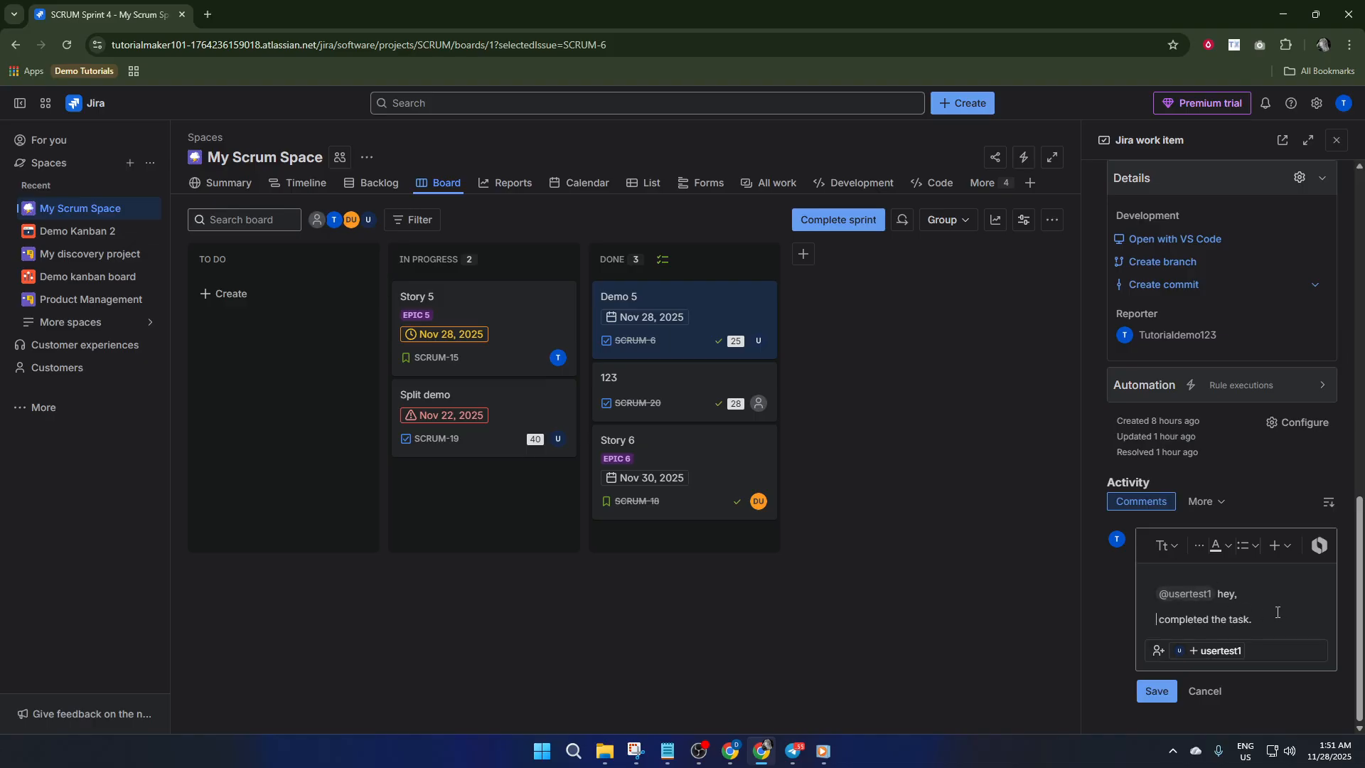
left_click(1276, 618)
key("Return")
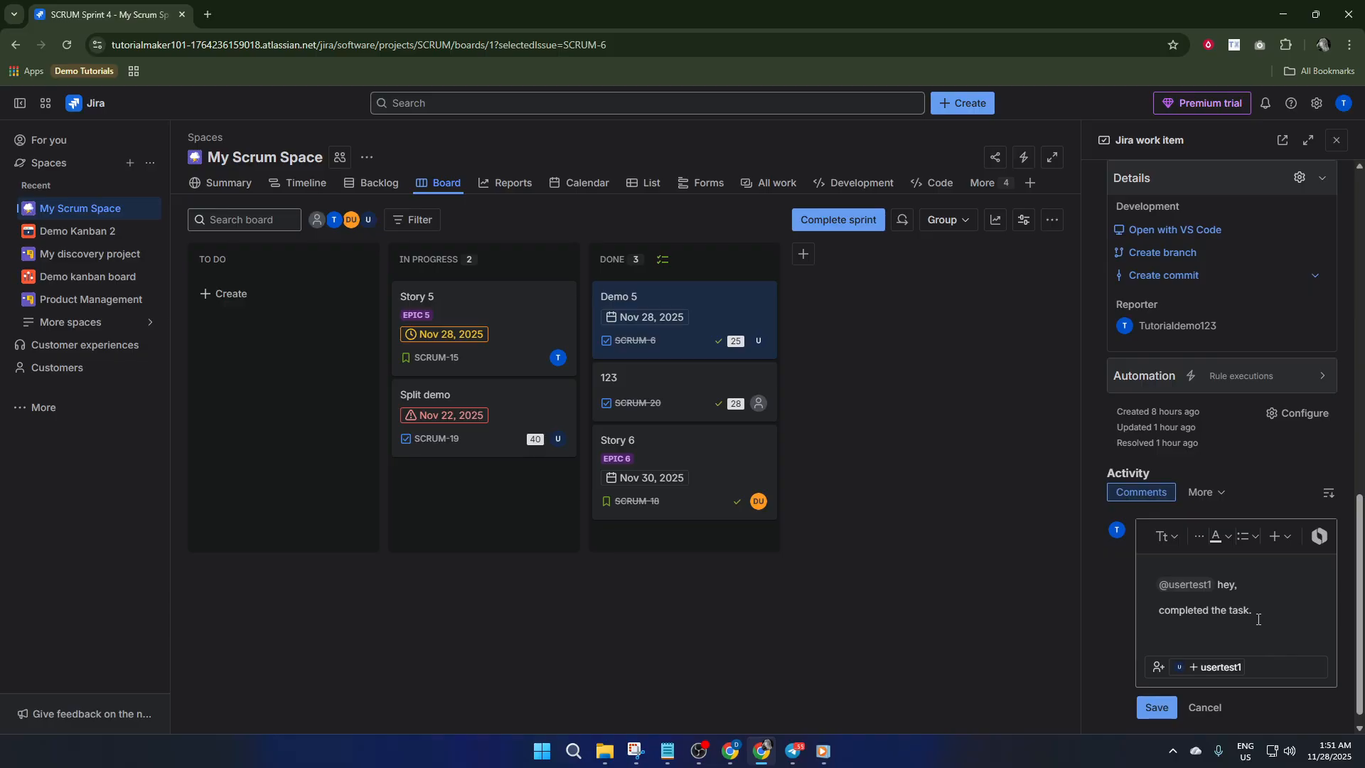
type("@grou")
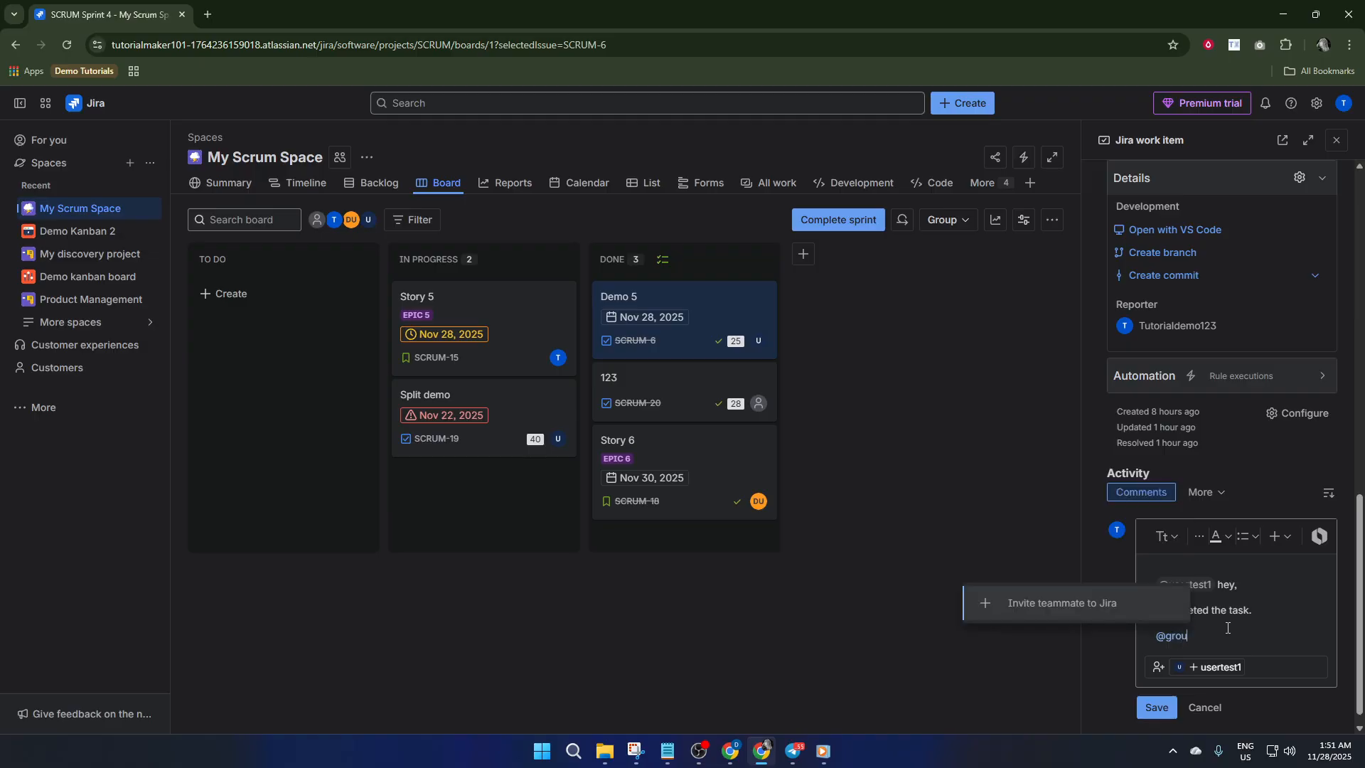
key("BackSpace")
key("BackSpace")
key("BackSpace")
key("BackSpace")
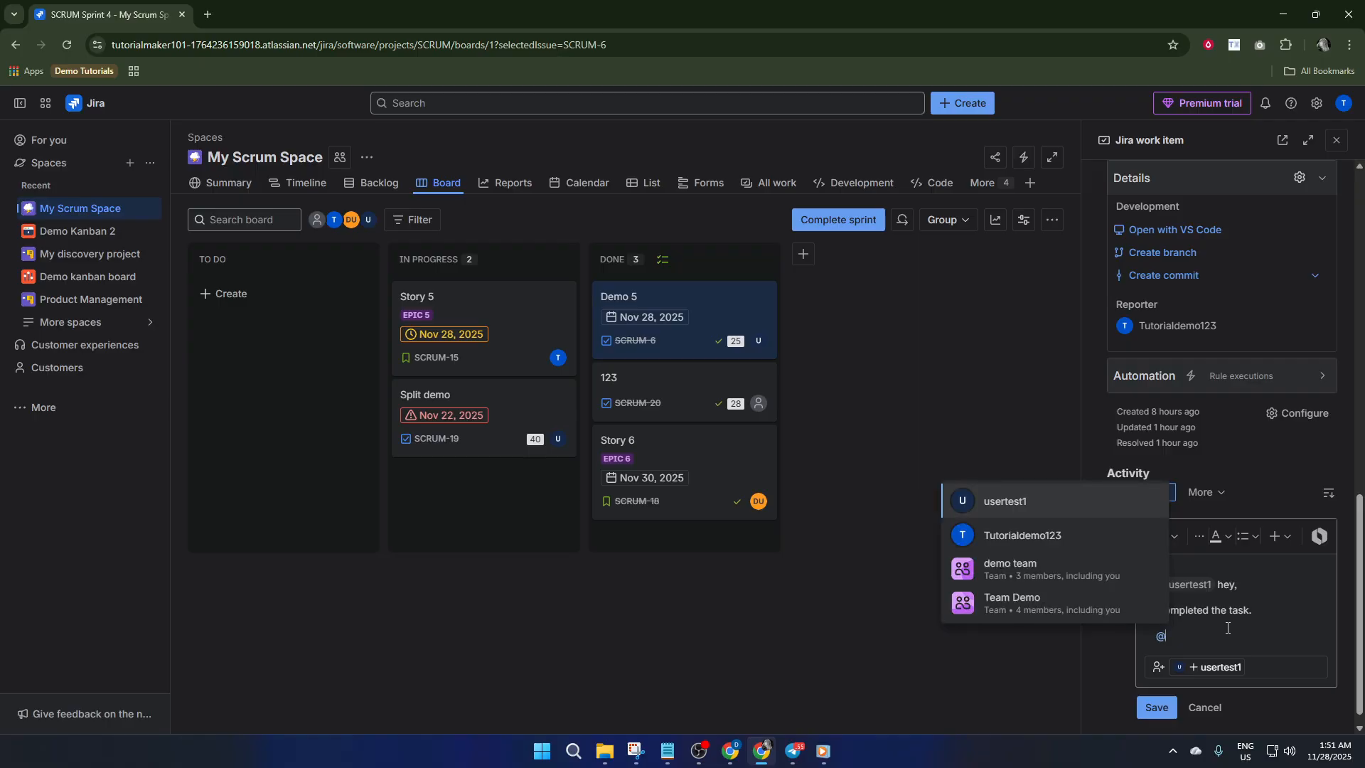
left_click(1074, 581)
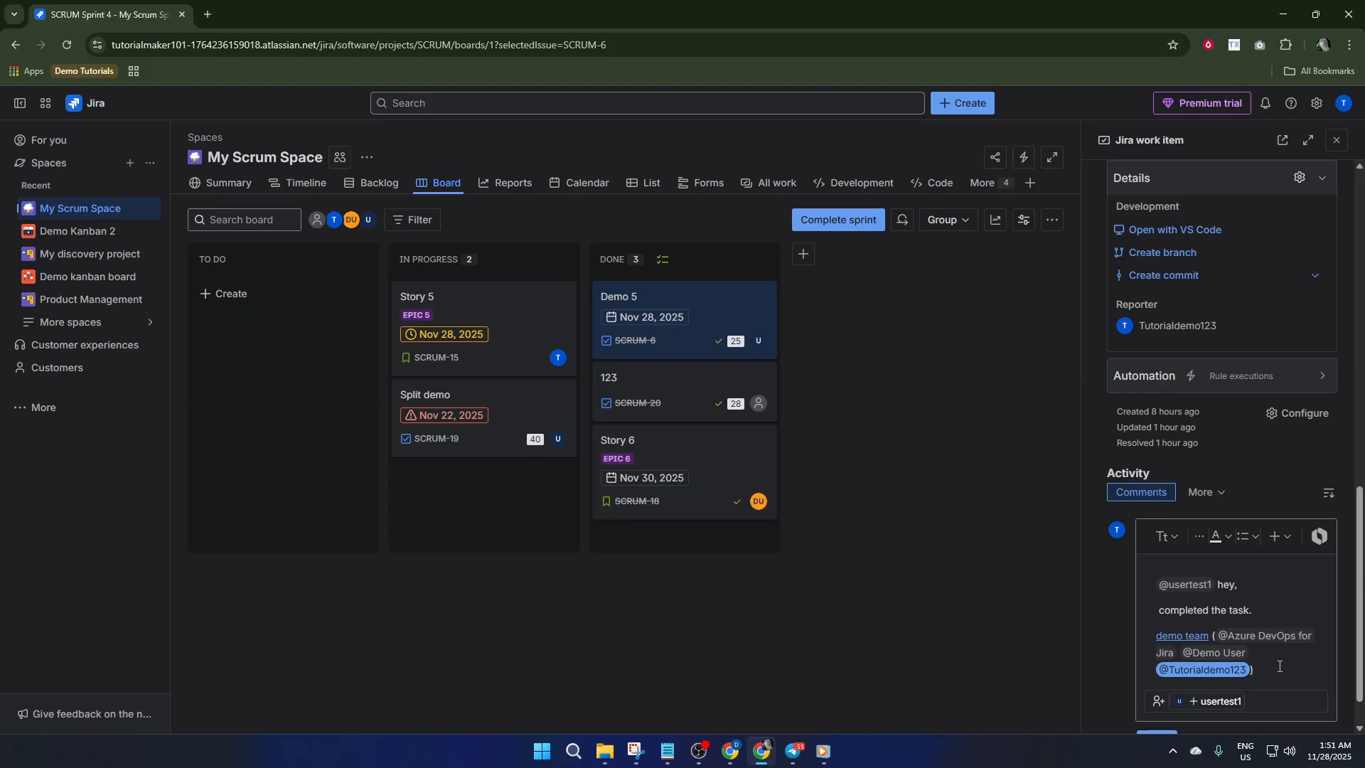
Add "how's the task? any update?" after the demo team mention and end the comment with an empty line.
scroll(1279, 666, "down", 1)
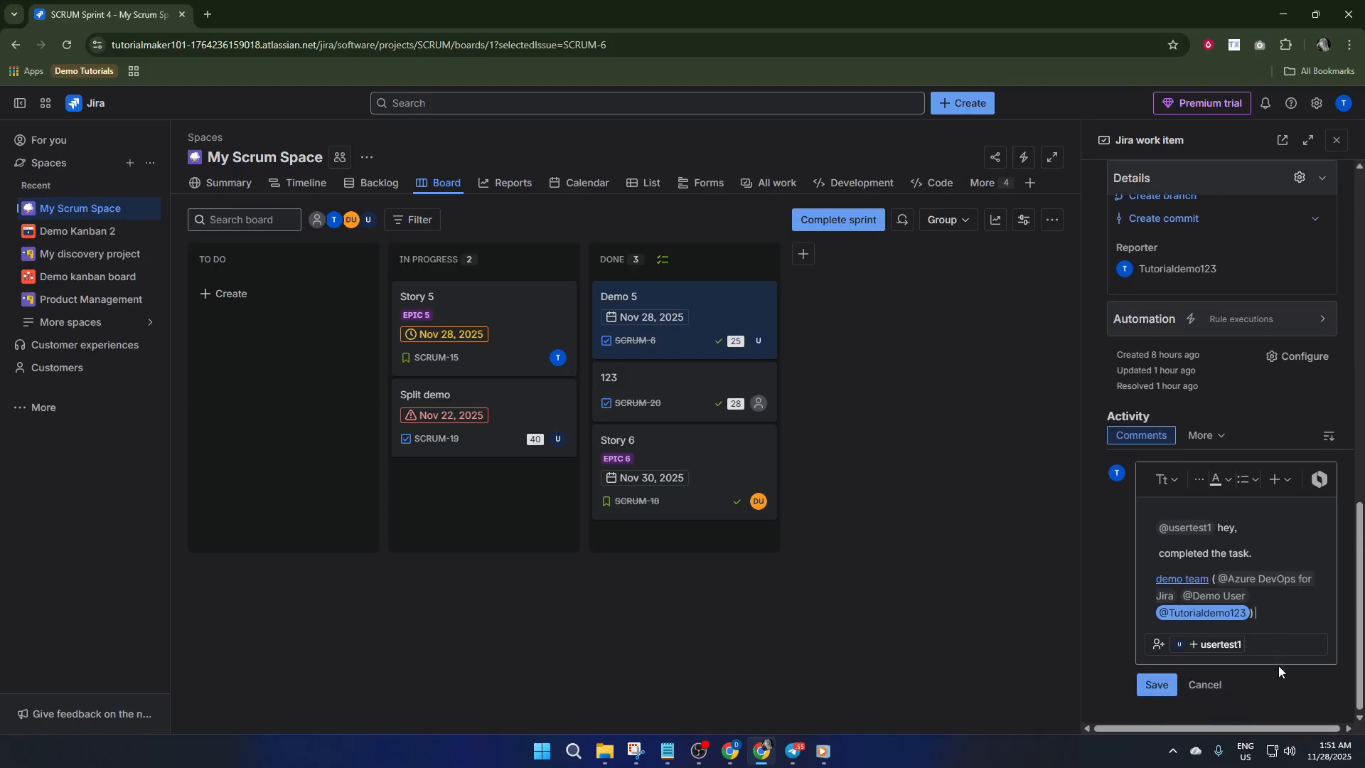
left_click(1273, 625)
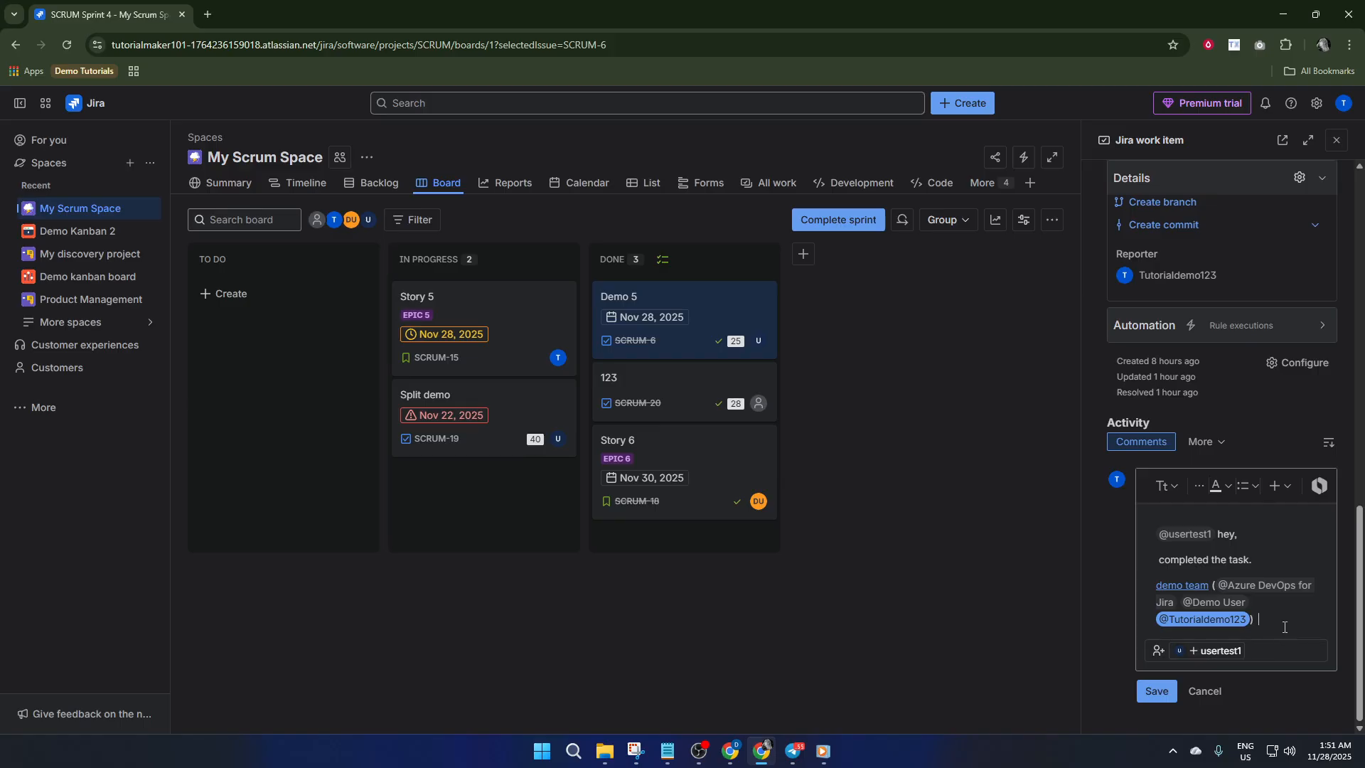
type("deon")
key("BackSpace")
key("BackSpace")
type("ne")
key("BackSpace")
key("BackSpace")
type("one")
key("BackSpace")
key("BackSpace")
key("BackSpace")
type("how")
type("'s")
type(" the task")
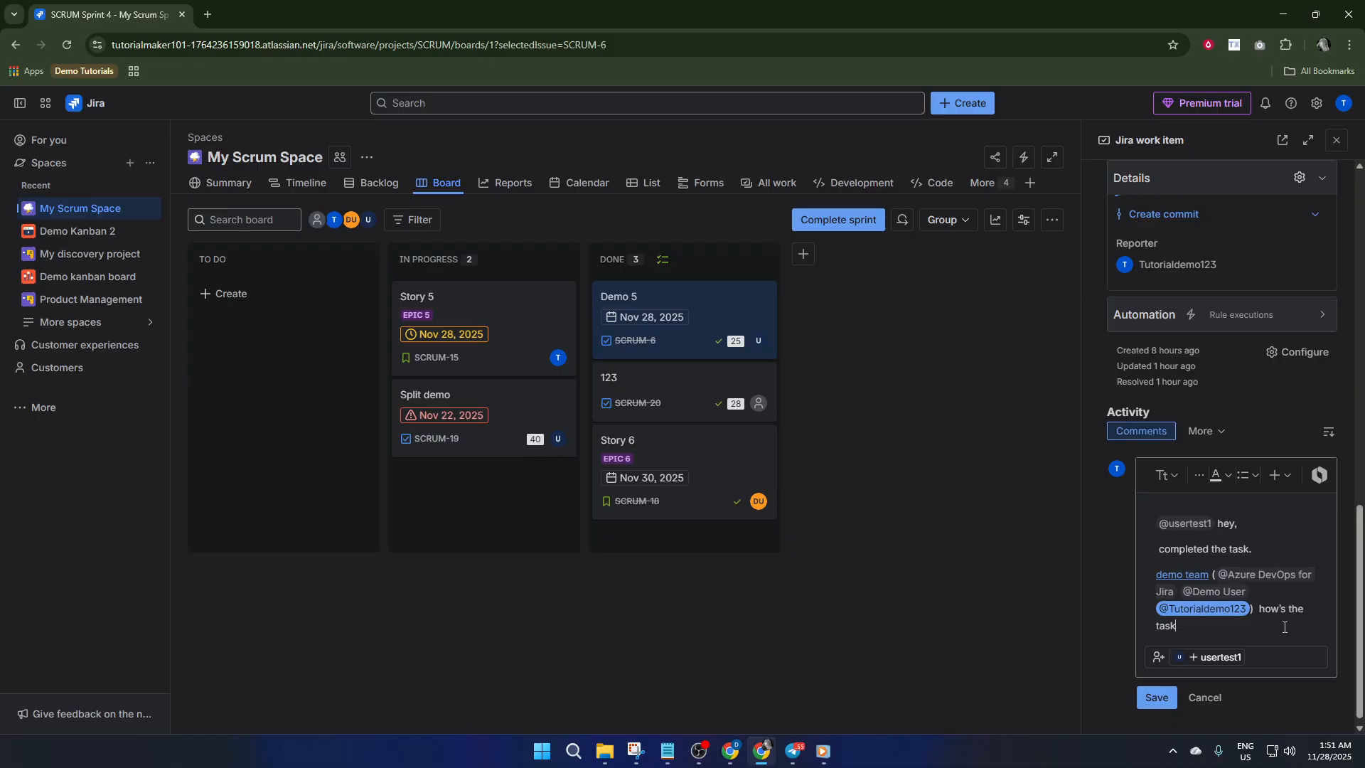
type("? any update?")
key("Return")
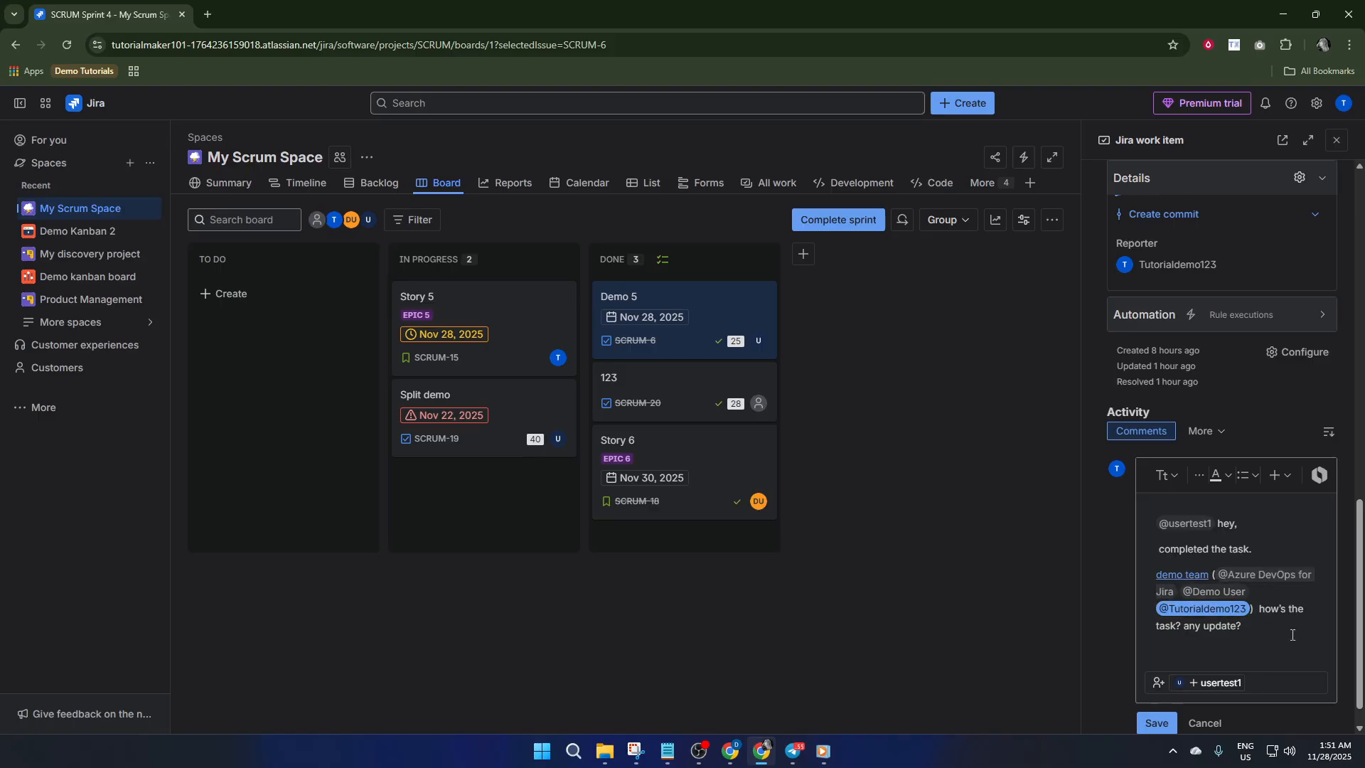
scroll(1287, 638, "down", 1)
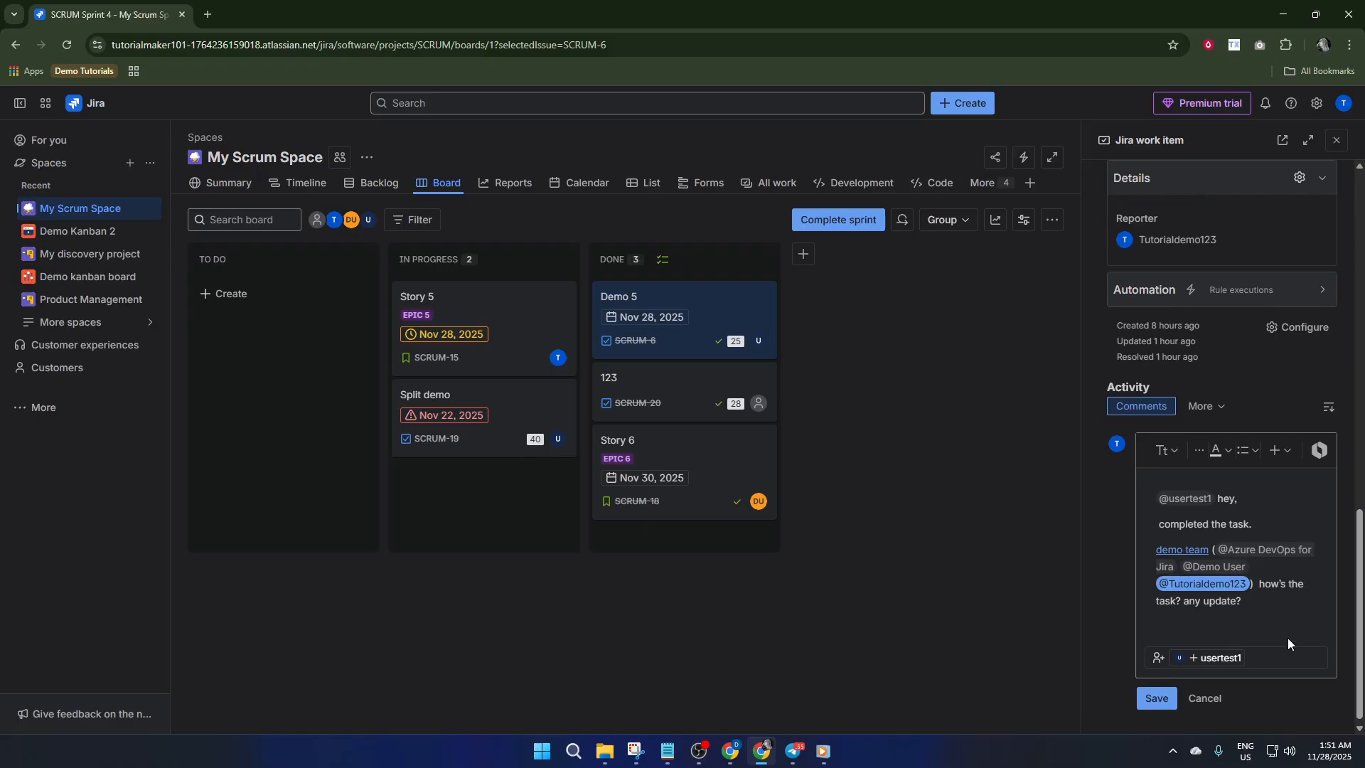